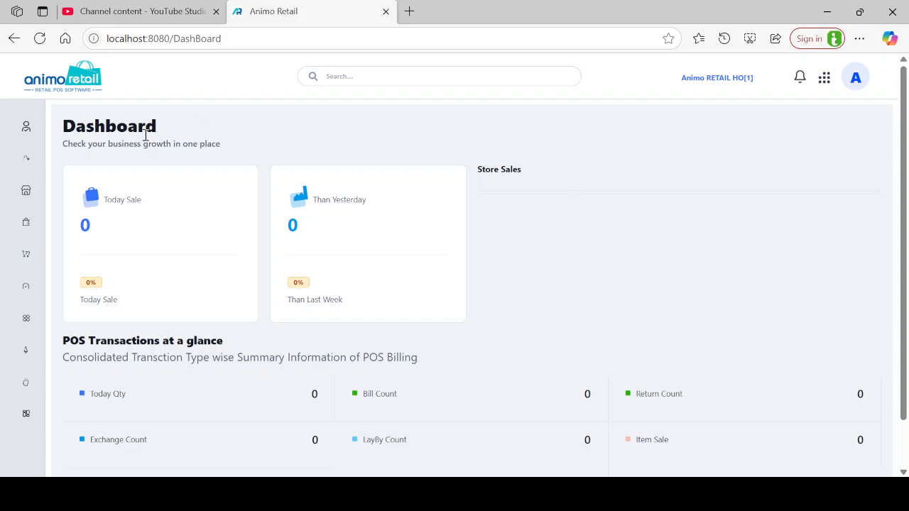
Search the application's functions for GOODS RECE.
mouse_move(37, 218)
left_click(389, 79)
type("GOODS RECE")
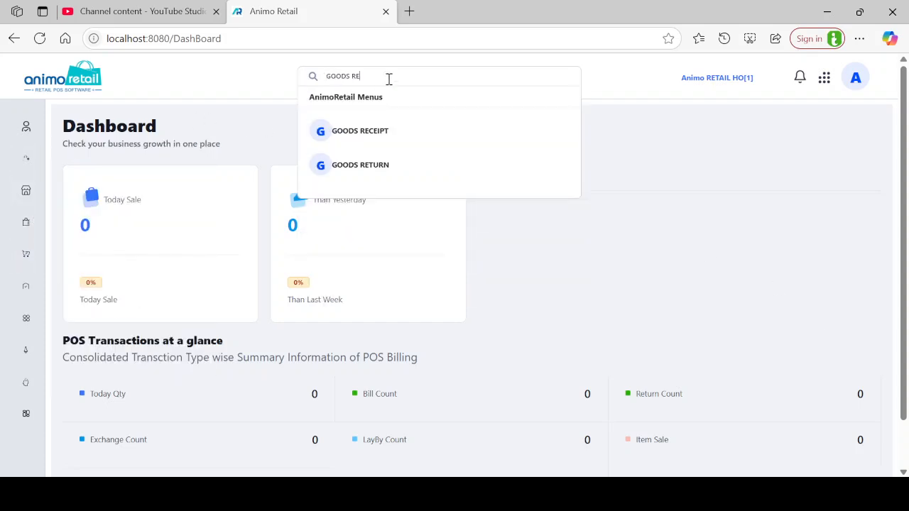
Look up where Goods Receipt is located among the Procurement transactions in the full-width navigation.
mouse_move(6, 169)
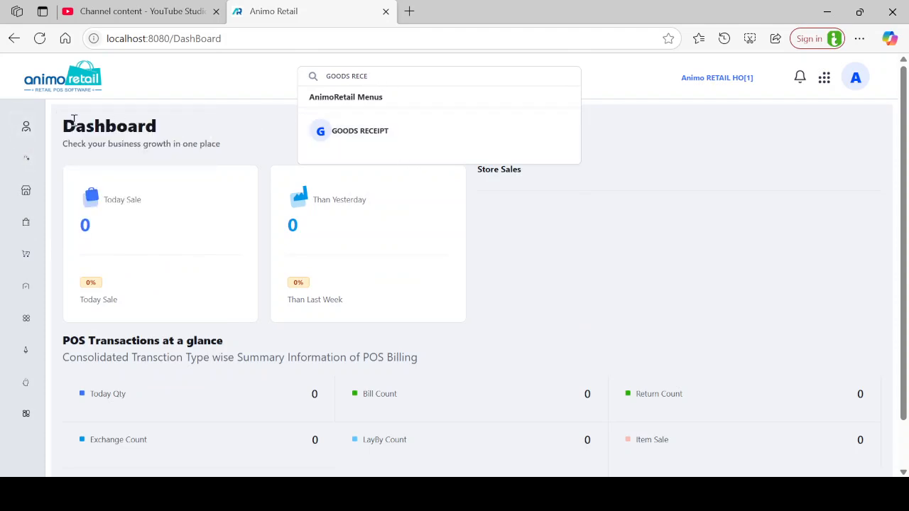
mouse_move(19, 191)
mouse_move(41, 124)
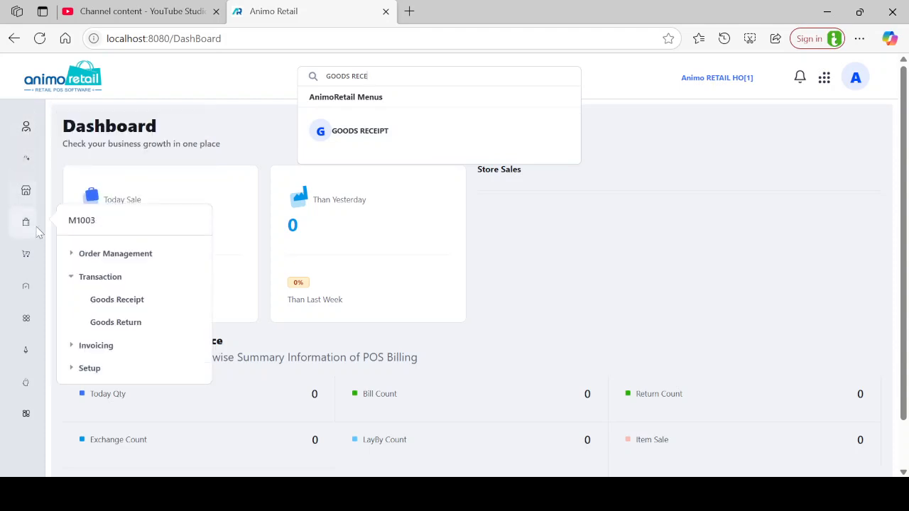
left_click(59, 78)
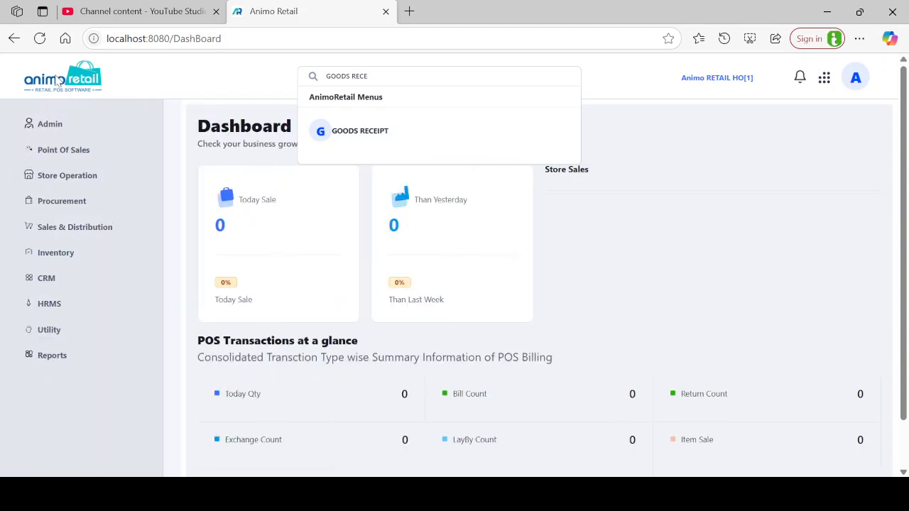
left_click(62, 199)
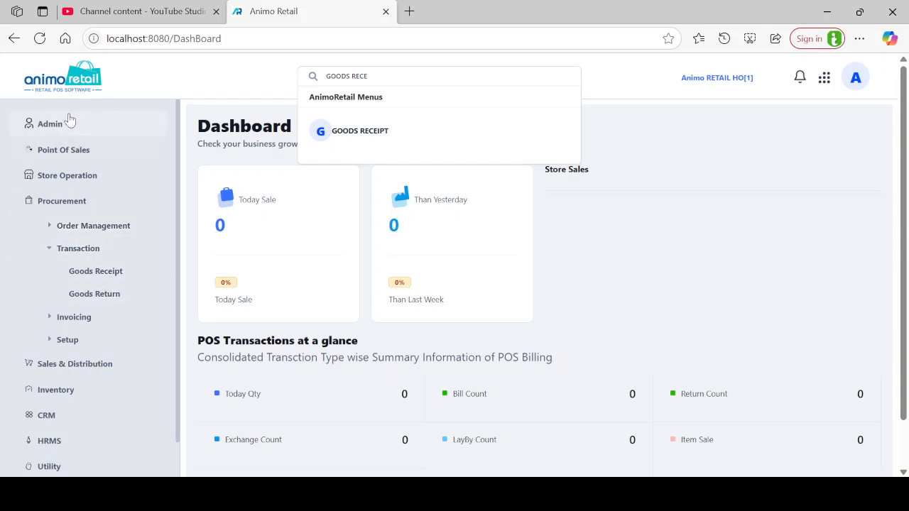
left_click(69, 87)
Open the Goods Receipt document list through a fresh search for GOODS RECE.
left_click_drag(375, 78, 277, 74)
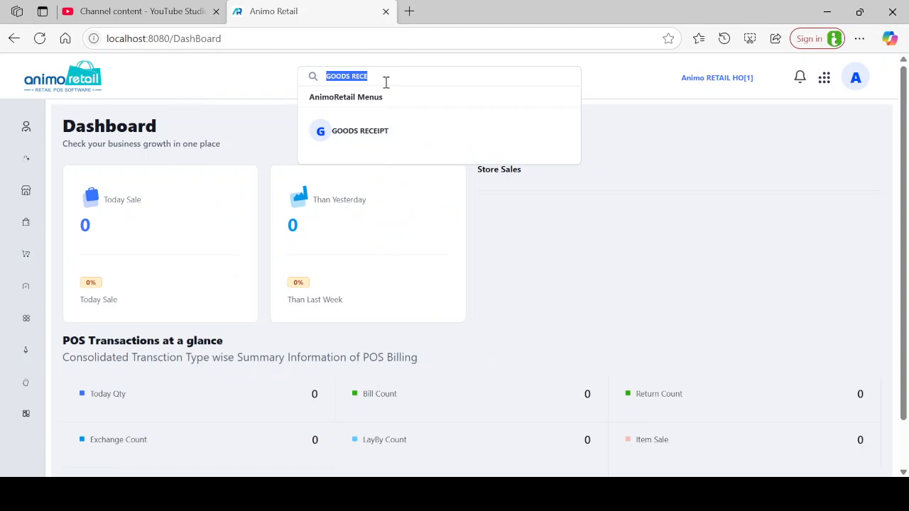
type("GOODS RECE")
left_click(376, 132)
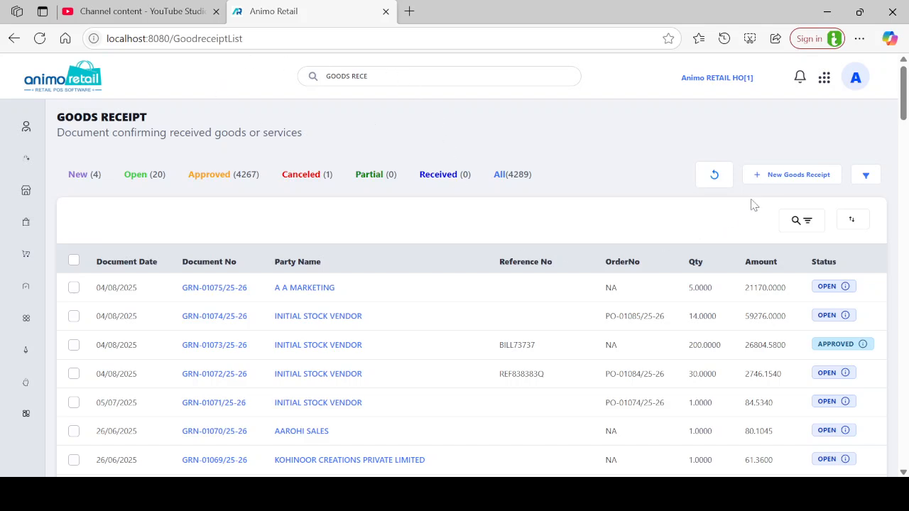
Create a new goods receipt and enter T355352 as its reference number.
left_click(774, 175)
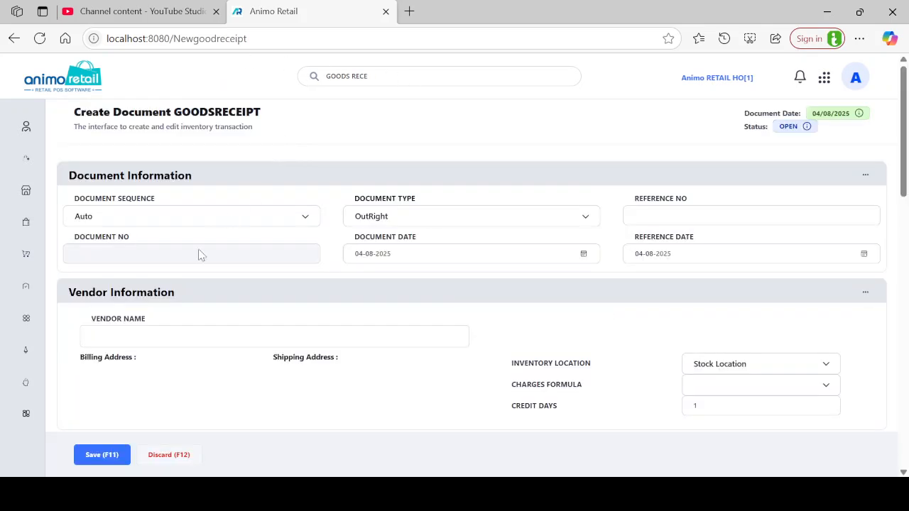
left_click(158, 339)
left_click(678, 222)
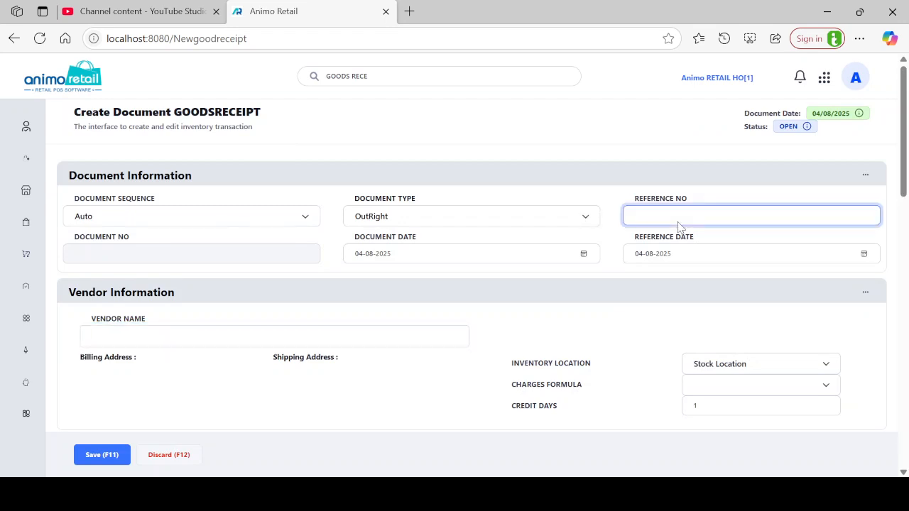
type("T355352")
Set the vendor of the goods receipt to INITIAL STOCK VENDOR.
left_click(125, 339)
type("INT")
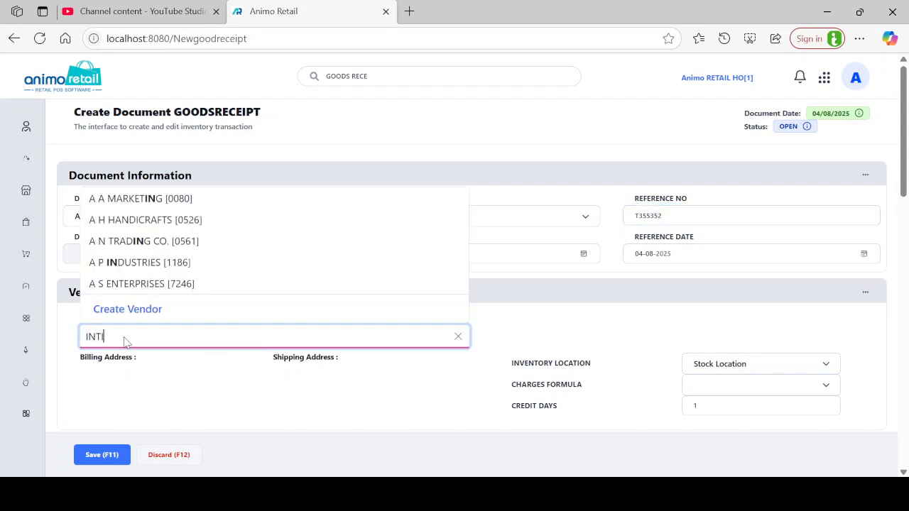
key("BackSpace")
type("IT")
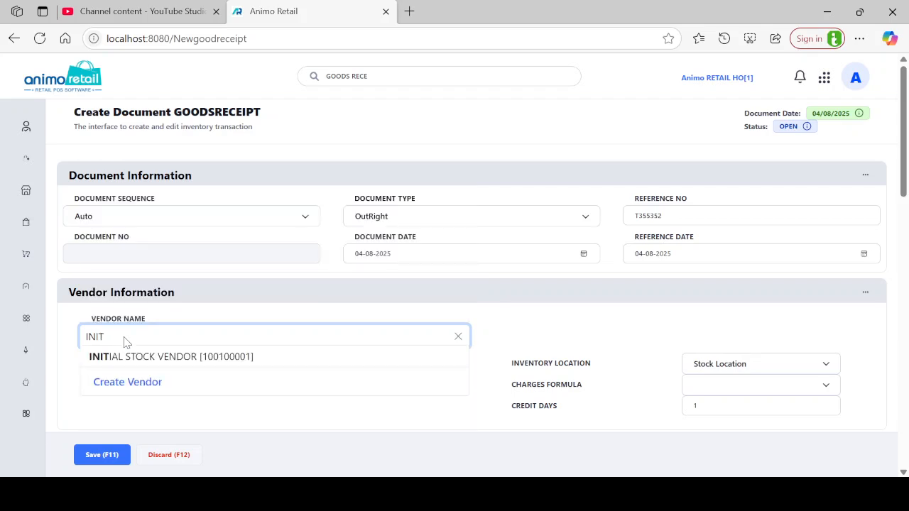
left_click(162, 359)
Search the item section for the article ADIDAS and choose ADIDAS STYLE NO 55322 to open its variants.
scroll(411, 276, "down", 3)
scroll(387, 274, "up", 1)
scroll(382, 279, "up", 1)
scroll(391, 273, "down", 2)
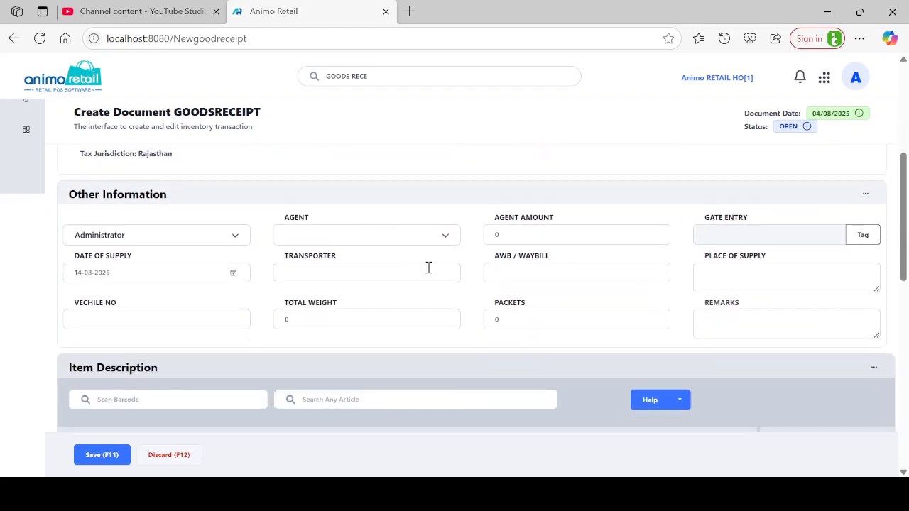
scroll(426, 269, "up", 1)
scroll(446, 288, "down", 4)
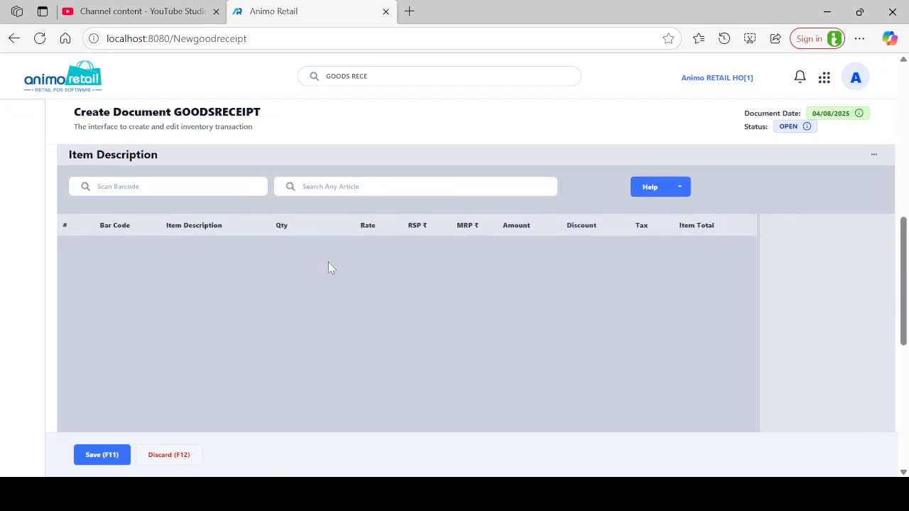
left_click(151, 186)
left_click(320, 182)
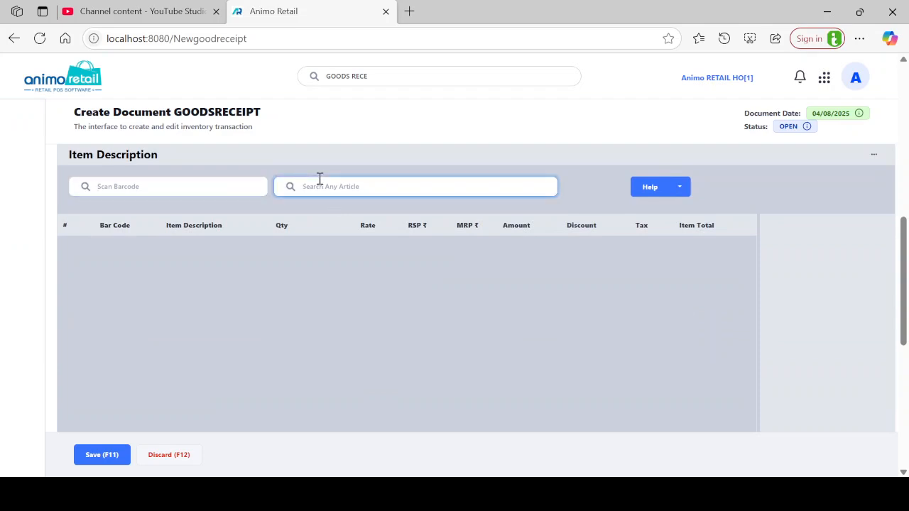
type("ADIDAS")
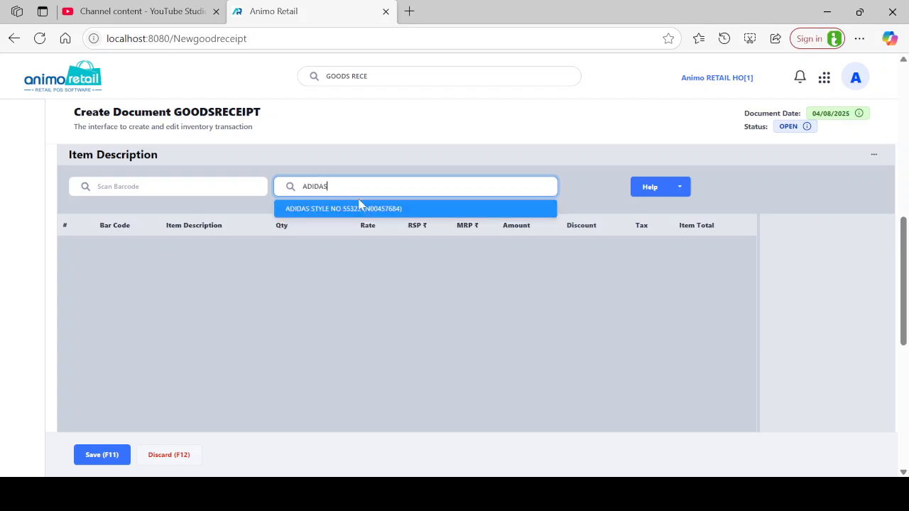
double_click(331, 187)
left_click(356, 192)
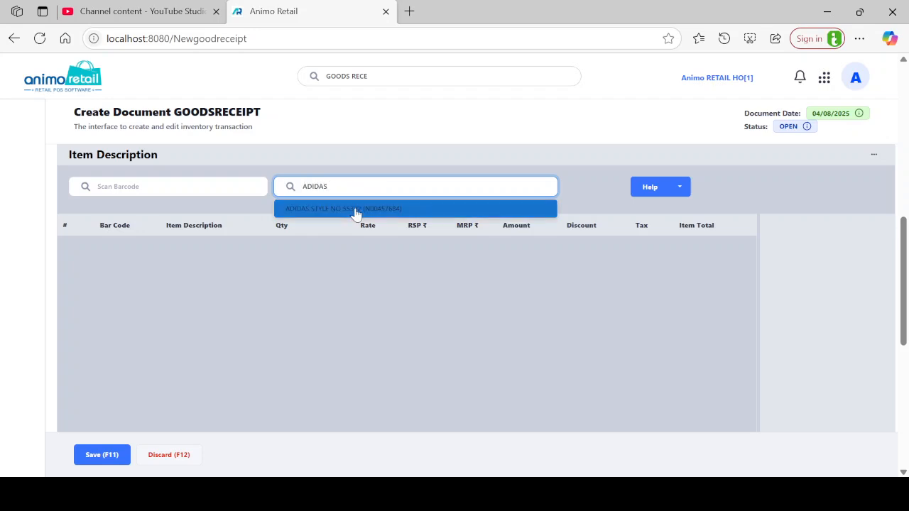
left_click(357, 210)
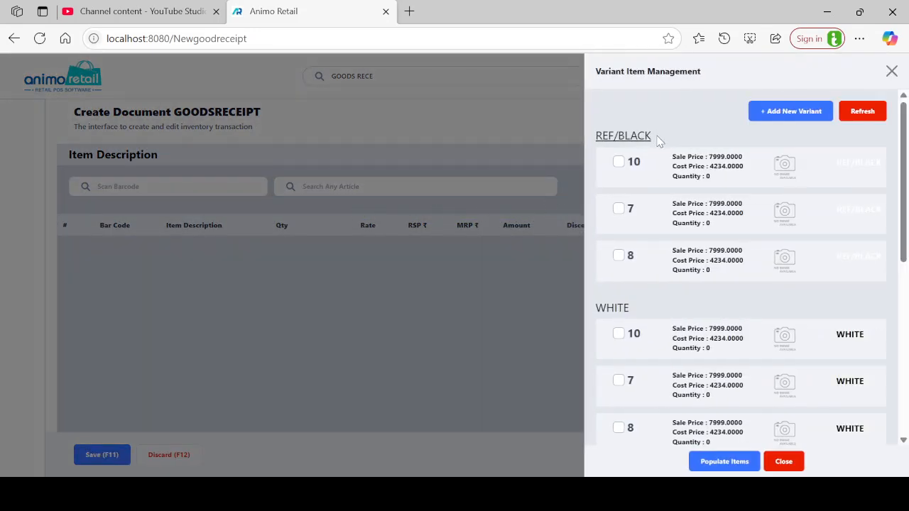
Review the available variants and select sizes 7 and 8 in REF/BLACK.
scroll(657, 140, "down", 3)
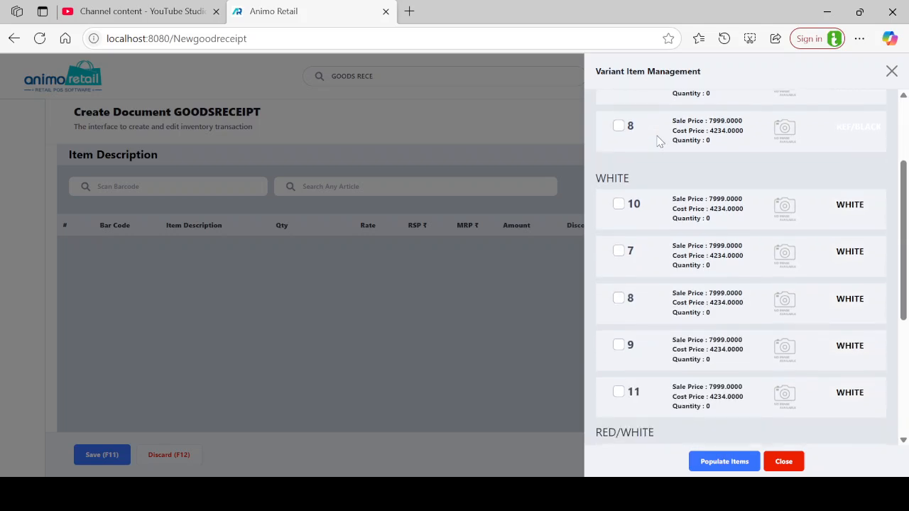
scroll(658, 140, "down", 5)
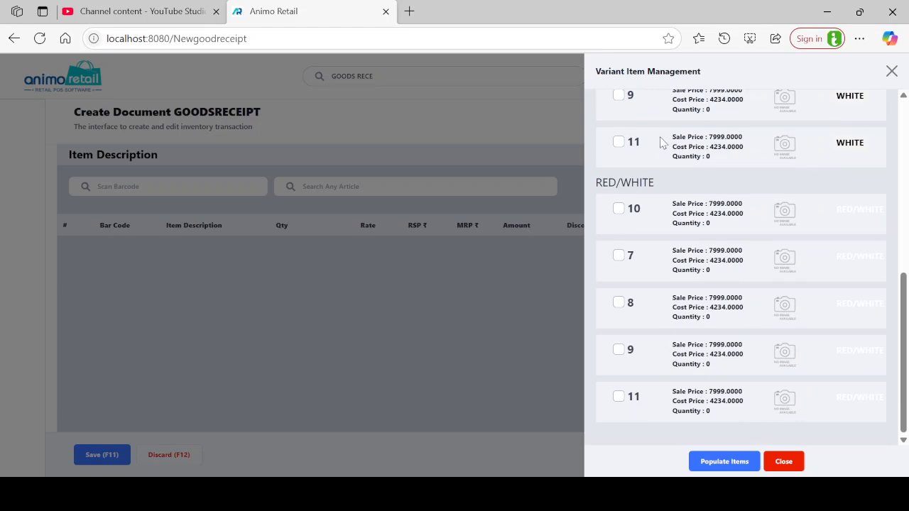
scroll(664, 139, "up", 2)
scroll(664, 140, "down", 2)
scroll(662, 140, "up", 3)
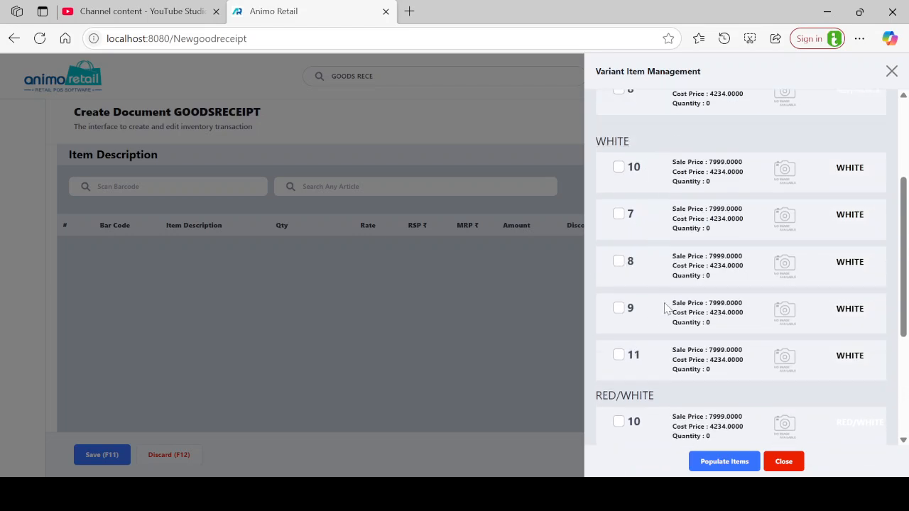
scroll(669, 307, "up", 3)
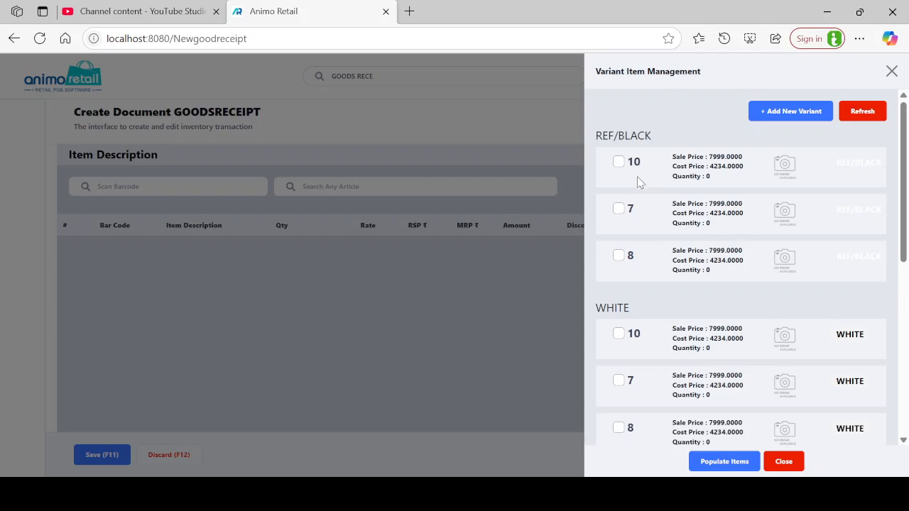
left_click(618, 209)
left_click(619, 257)
Select sizes 7, 8, 9 and 10 in the WHITE variant group.
scroll(624, 355, "down", 4)
scroll(624, 197, "up", 1)
left_click(618, 169)
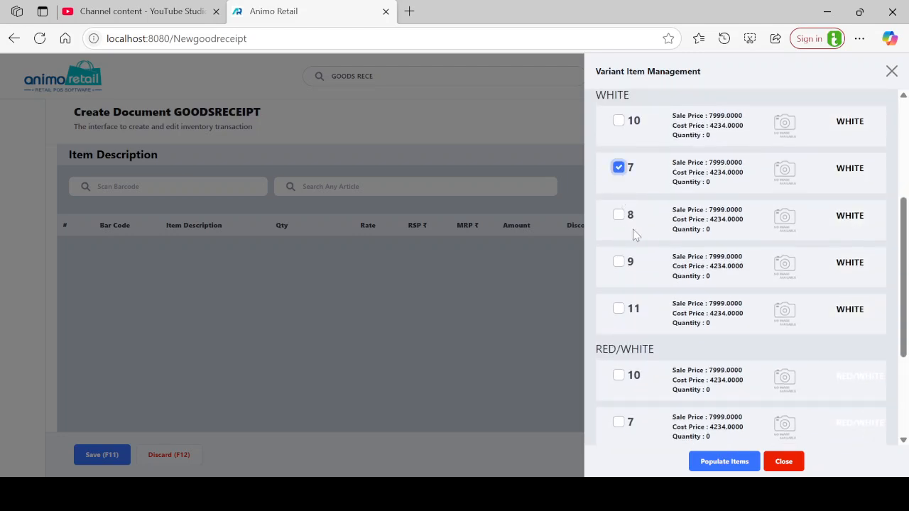
left_click(619, 215)
left_click(618, 262)
left_click(618, 122)
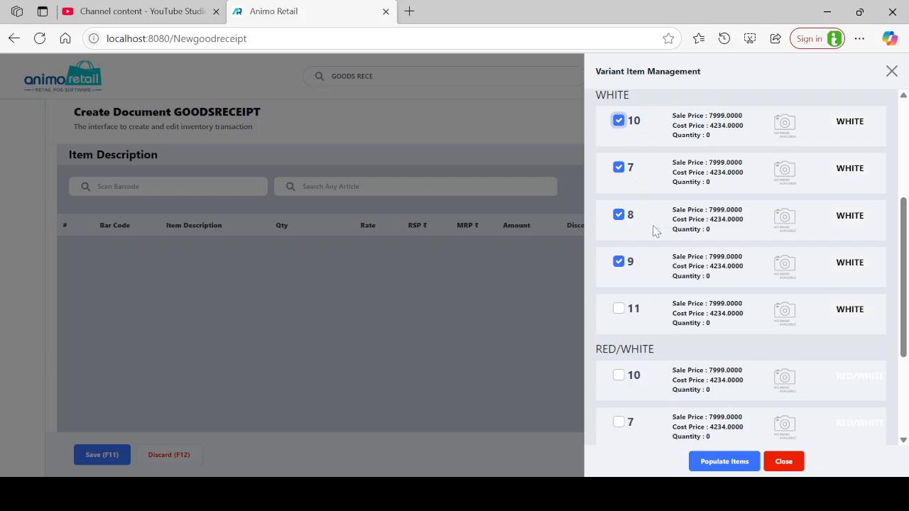
Select sizes 7, 8, 9 and 10 in RED/WHITE and populate the receipt with all chosen variants.
scroll(650, 255, "down", 2)
left_click(618, 326)
left_click(618, 374)
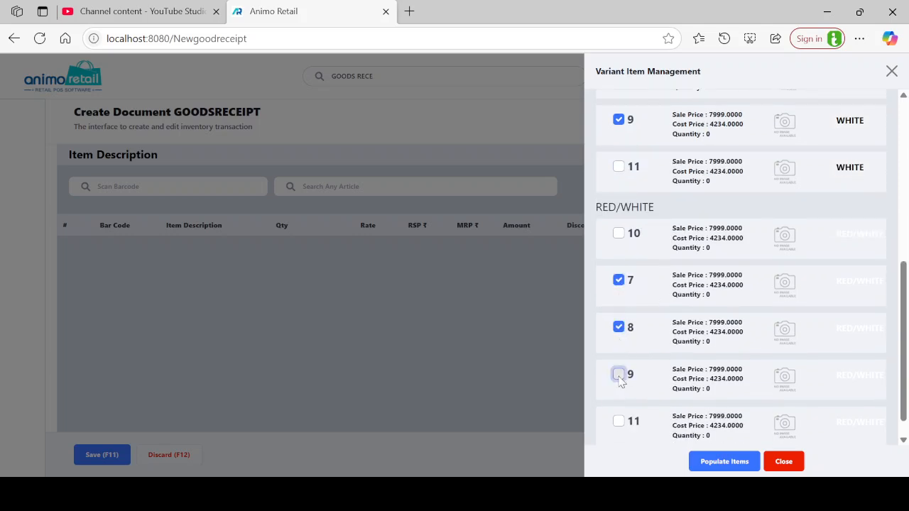
left_click(619, 233)
left_click(724, 462)
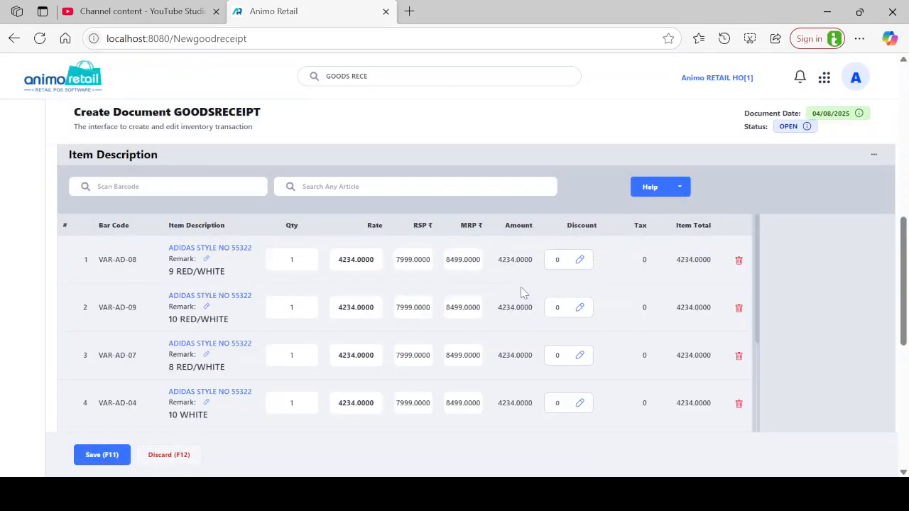
Set the quantities of the 9 WHITE and 8 WHITE item lines to 10 each.
scroll(298, 270, "down", 5)
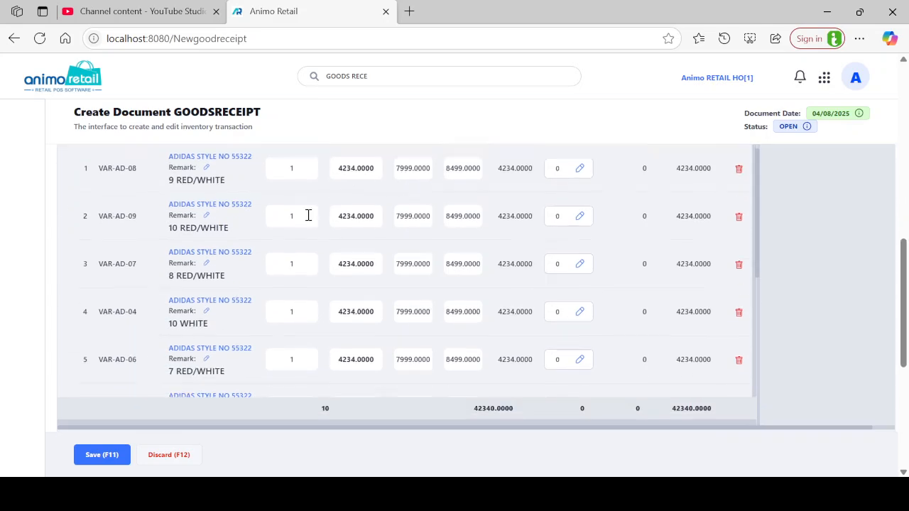
scroll(300, 285, "down", 3)
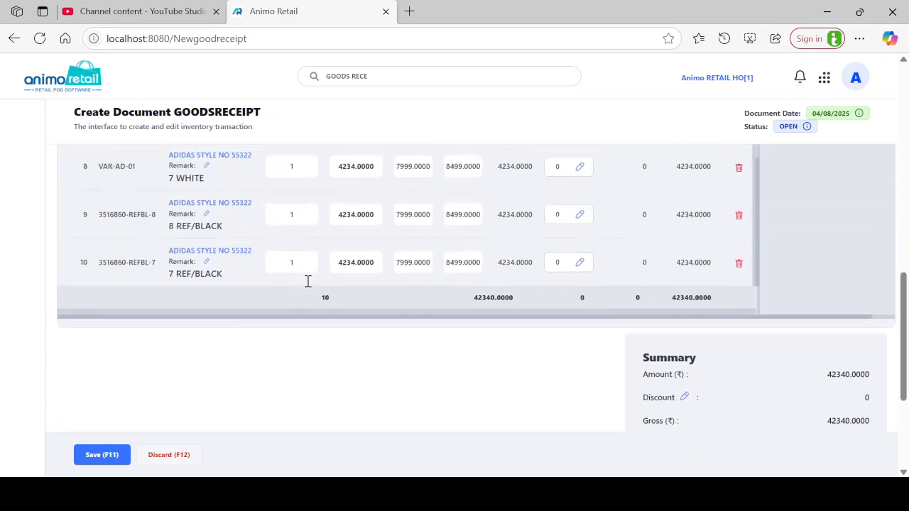
scroll(306, 276, "up", 7)
scroll(305, 279, "down", 3)
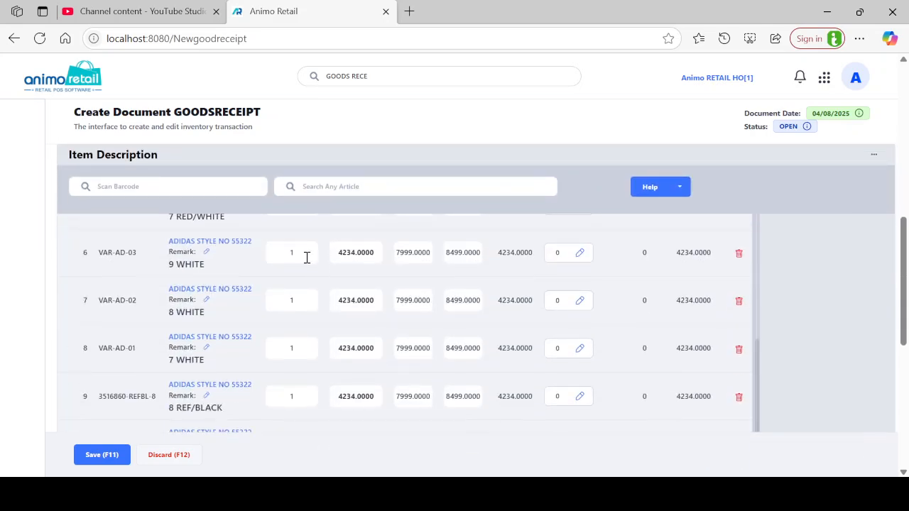
left_click(303, 256)
key("BackSpace")
type("10")
key("Return")
key("Return")
key("Return")
key("Return")
key("Return")
type("0")
key("Return")
scroll(291, 284, "down", 3)
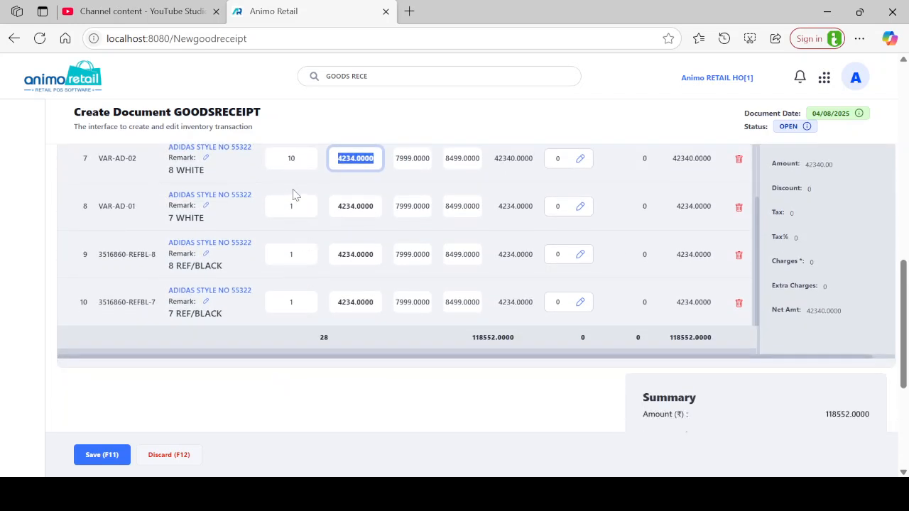
Set the quantities to 12 for 7 WHITE, 15 for 8 REF/BLACK and 10 for 7 REF/BLACK.
left_click(297, 206)
type("2")
left_click(295, 253)
type("5")
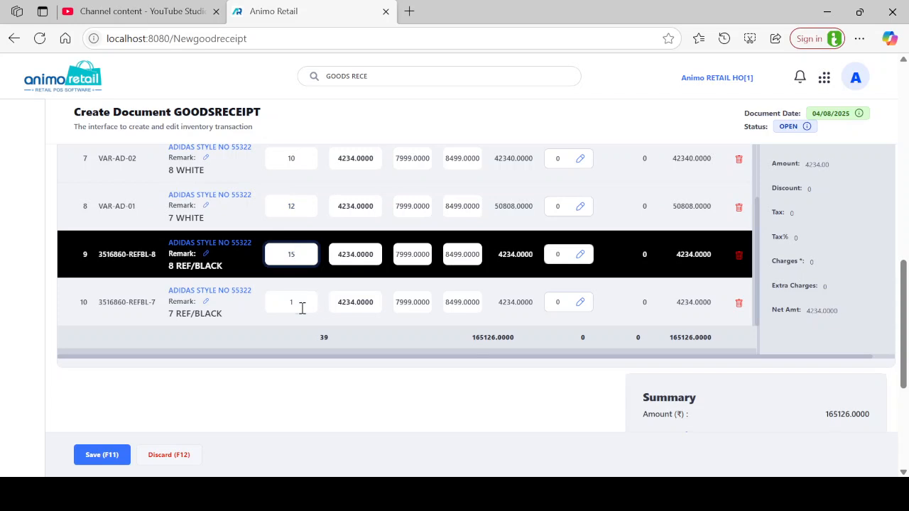
left_click(302, 307)
type("0")
Set the quantity of 9 RED/WHITE to 10 and of 10 RED/WHITE to 12.
scroll(294, 284, "down", 3)
scroll(294, 261, "up", 8)
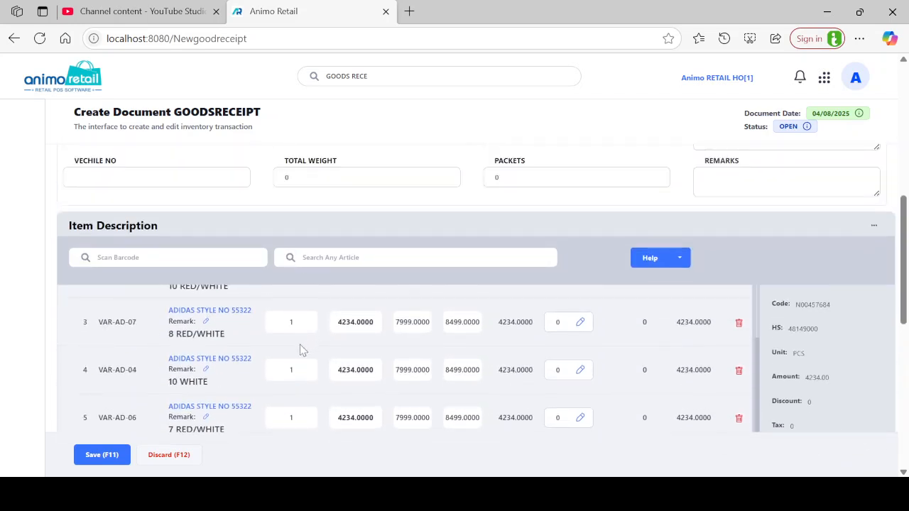
scroll(304, 355, "up", 8)
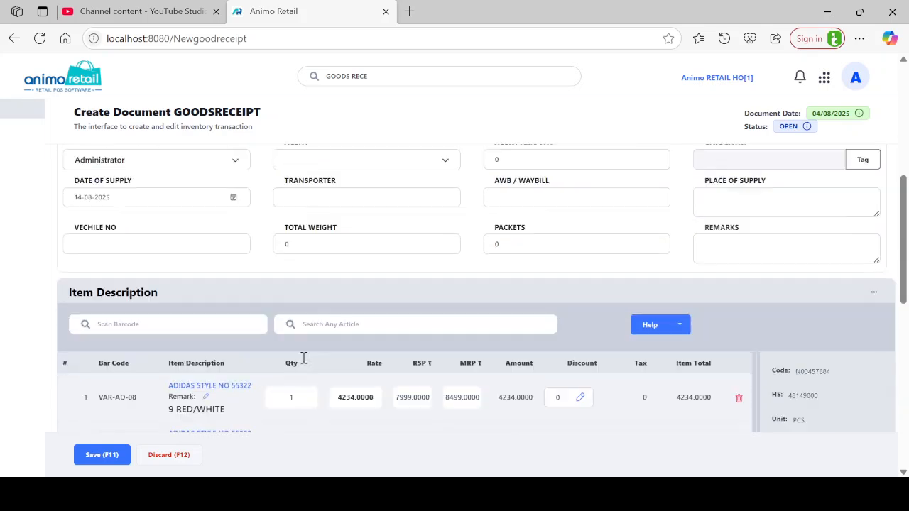
scroll(303, 359, "down", 2)
left_click(277, 260)
type("10")
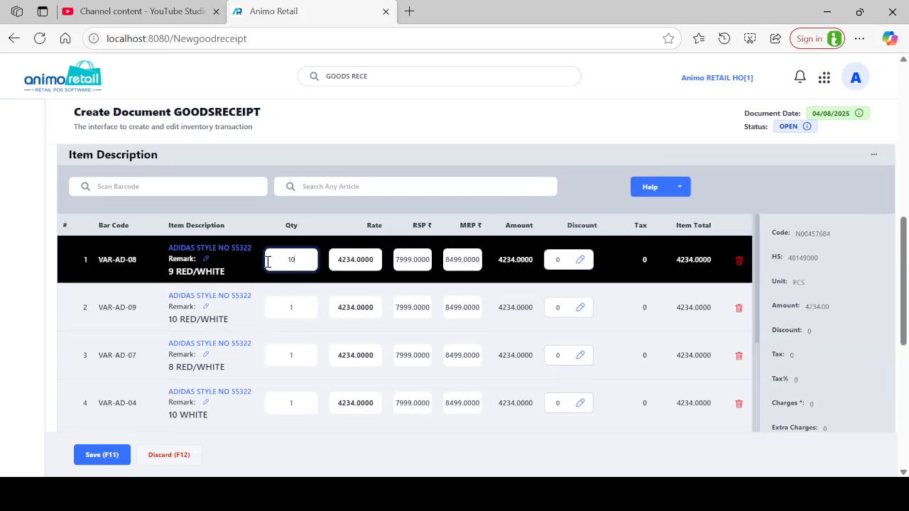
left_click(291, 307)
type("12")
Set the quantity of 8 RED/WHITE to 15 and of 10 WHITE to 16.
left_click(265, 355)
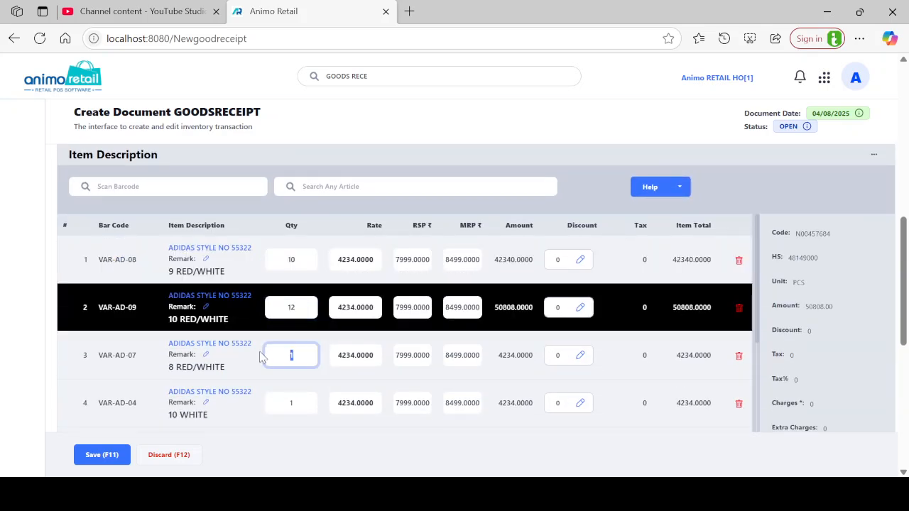
left_click(287, 354)
type("5")
scroll(303, 372, "down", 1)
left_click(296, 334)
type("6")
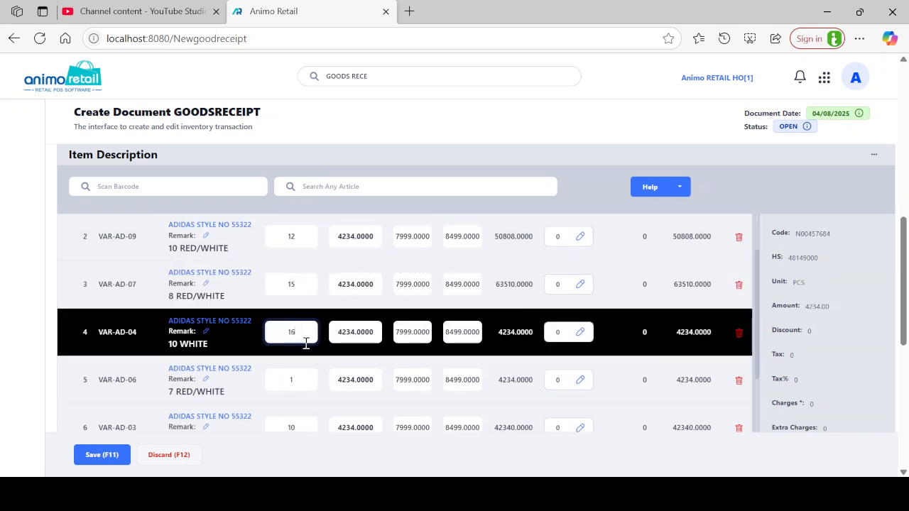
Set the quantity of the 7 RED/WHITE item line to 15.
left_click(312, 376)
type("5")
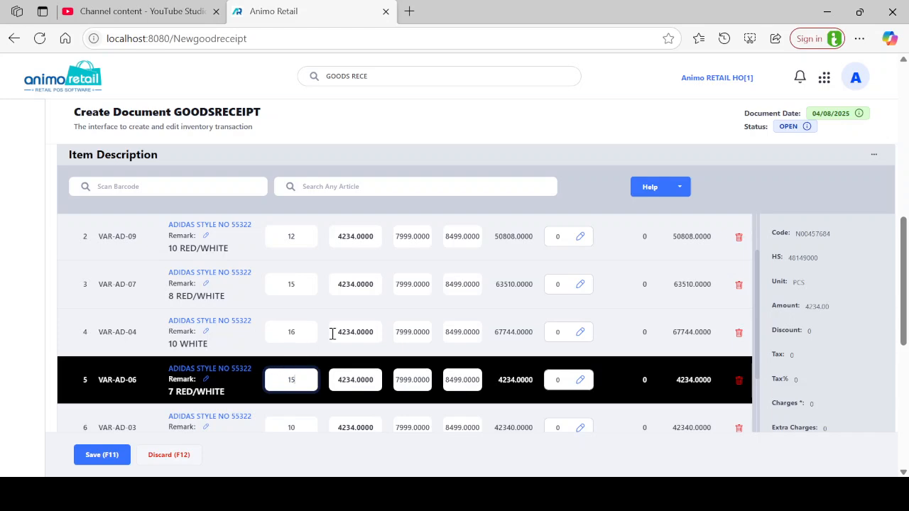
key("Tab")
Review the quantities entered across the item lines and select the 10 WHITE line to check its details.
scroll(381, 256, "up", 3)
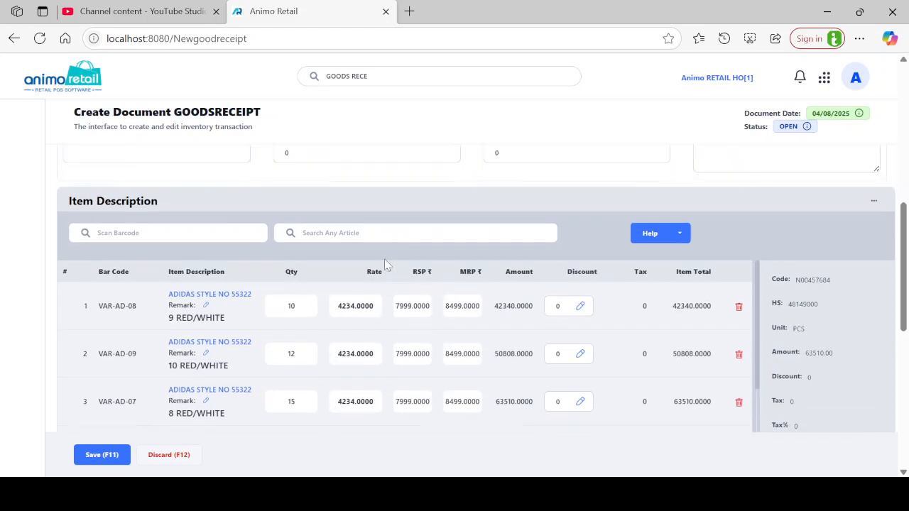
scroll(386, 262, "down", 2)
scroll(395, 250, "down", 2)
scroll(396, 250, "up", 2)
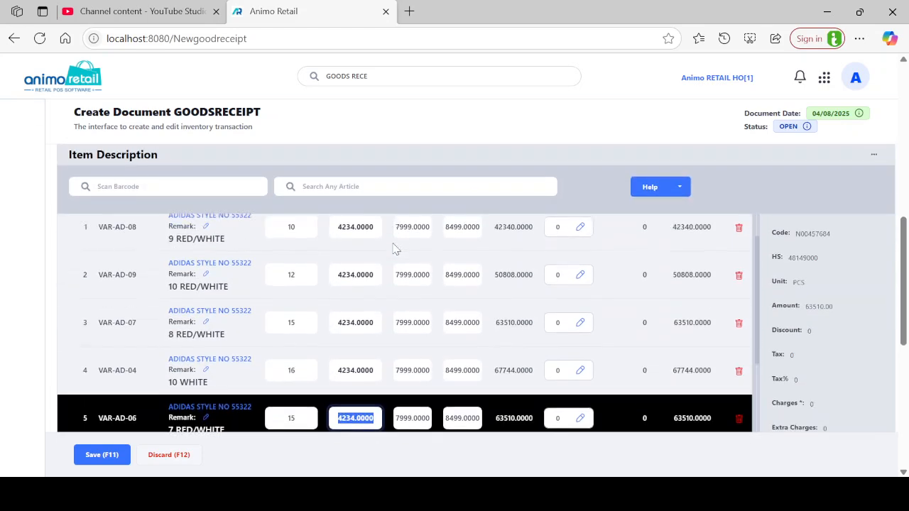
scroll(395, 249, "down", 1)
scroll(393, 244, "down", 1)
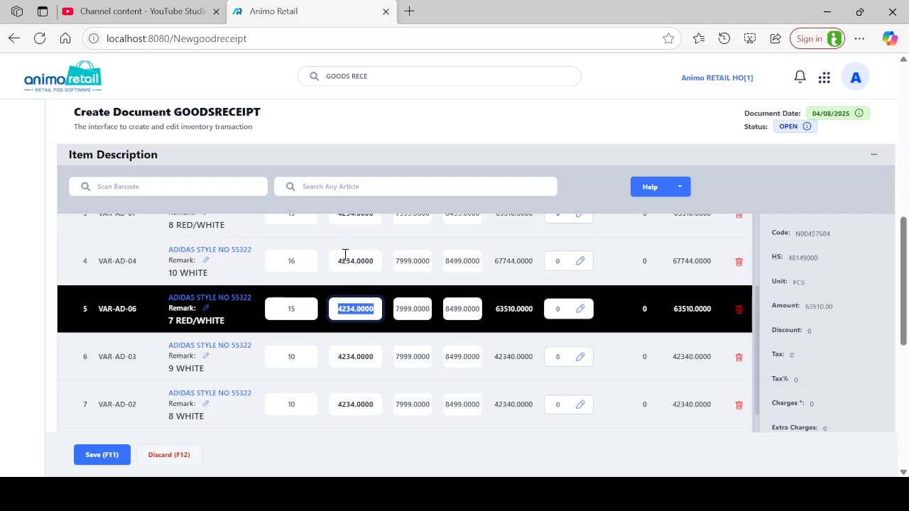
left_click(318, 281)
scroll(318, 284, "down", 4)
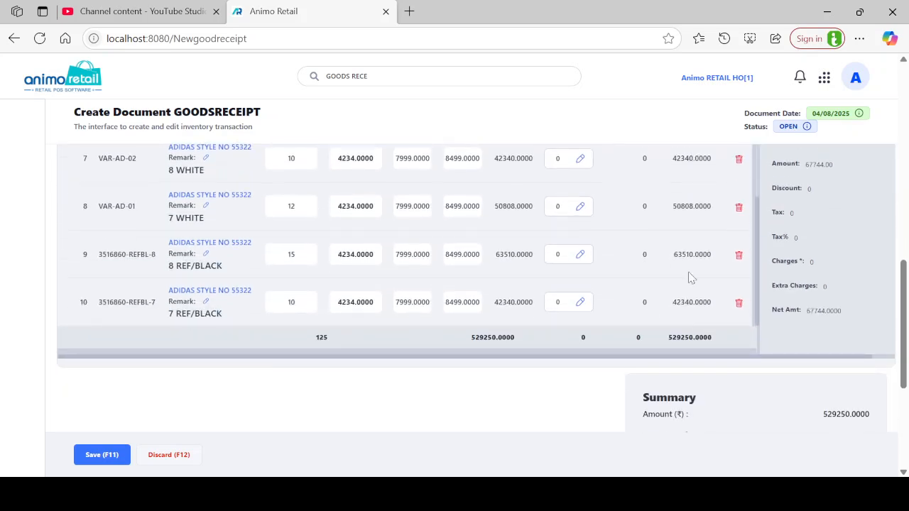
Apply a document discount of ₹20000, recalculate it across the items and close the charges dialog.
scroll(687, 272, "down", 3)
scroll(820, 254, "down", 2)
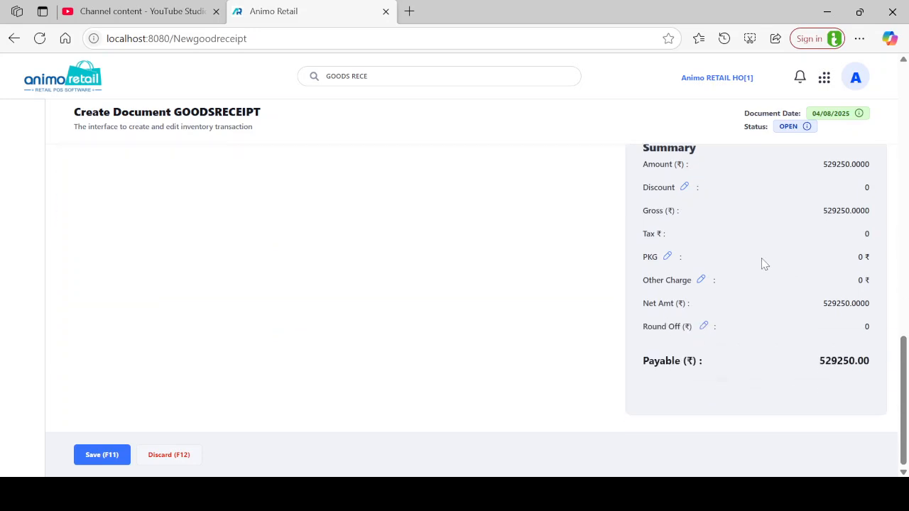
left_click(685, 187)
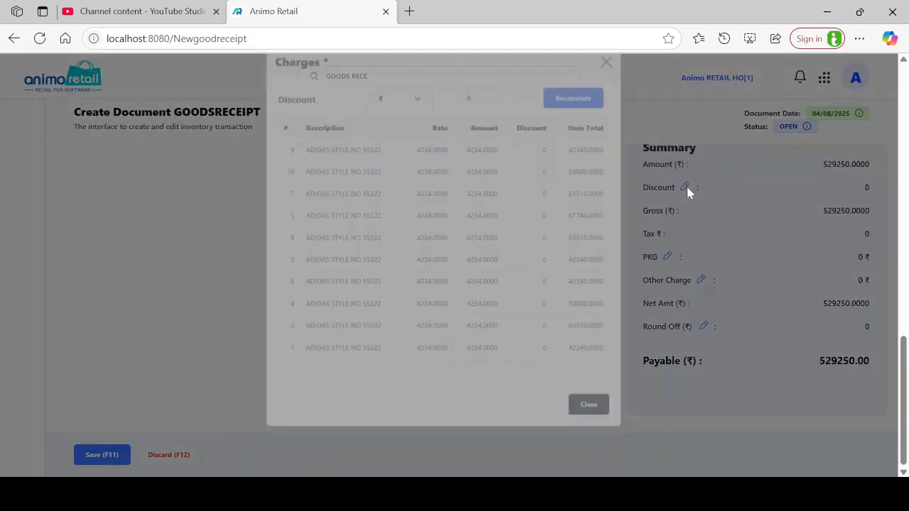
left_click(483, 131)
type("24/5v(09a")
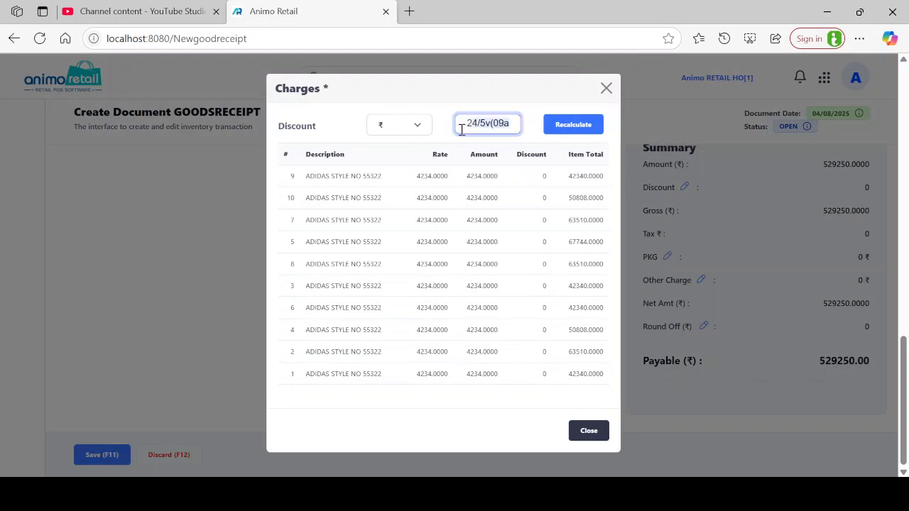
type("0000")
key("Tab")
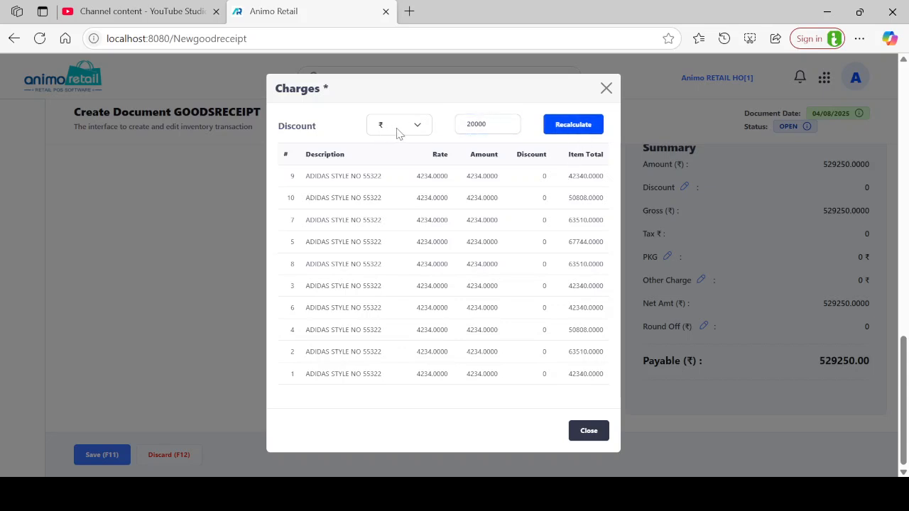
left_click(565, 133)
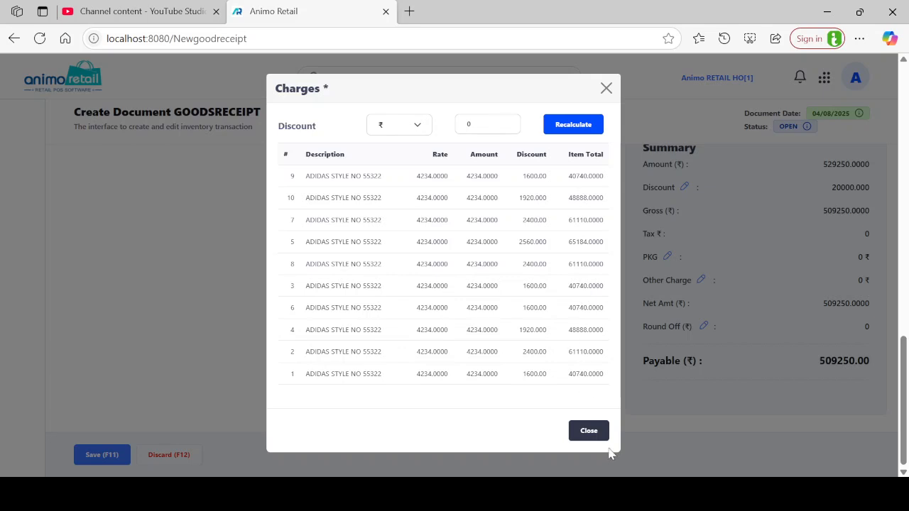
left_click(595, 431)
Select the 8 WHITE item line and examine its amount, discount, tax and charges details.
scroll(821, 213, "up", 5)
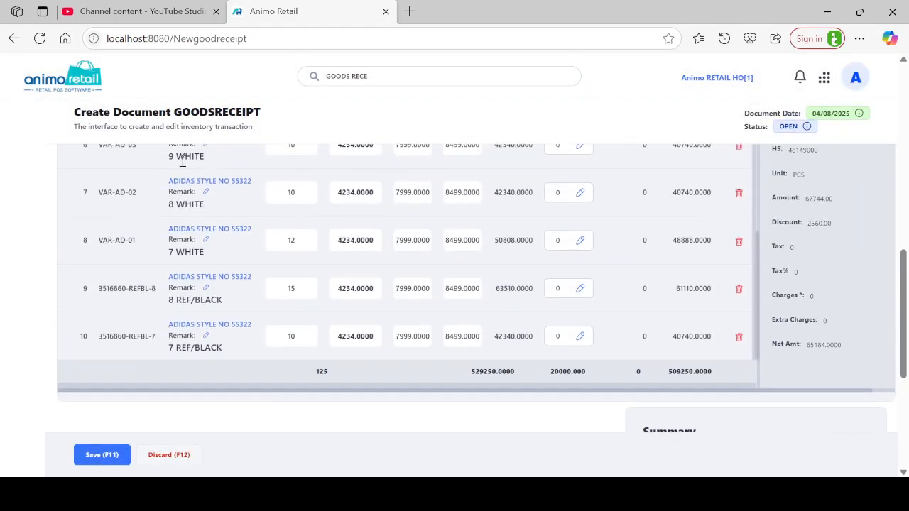
left_click(137, 203)
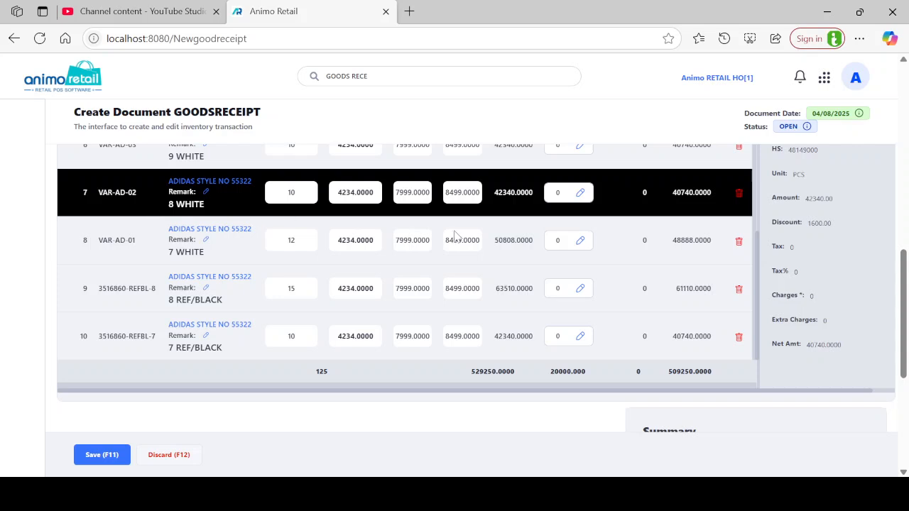
scroll(795, 252, "up", 1)
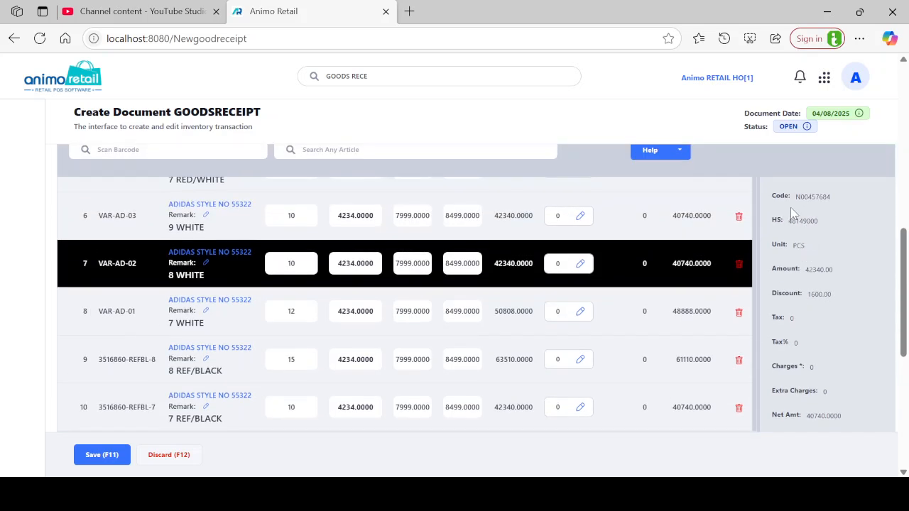
left_click_drag(836, 270, 836, 301)
left_click(829, 295)
left_click(815, 313)
scroll(828, 328, "down", 1)
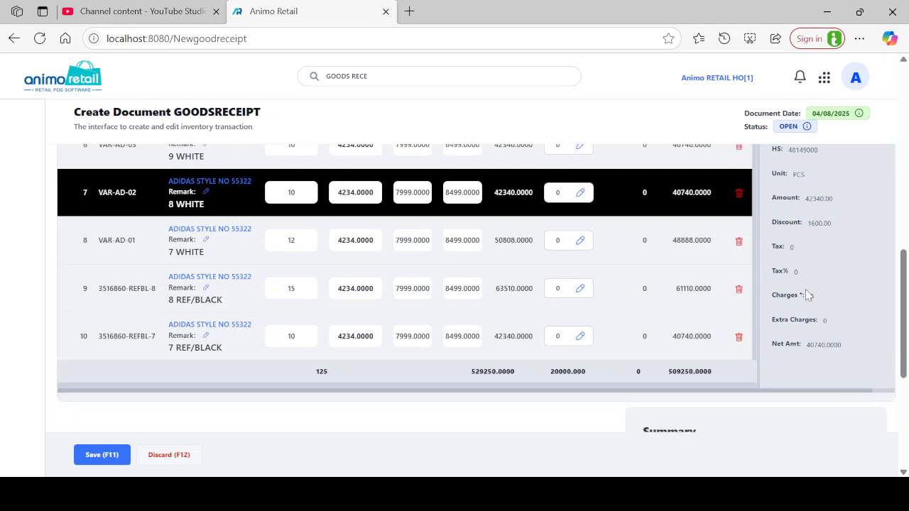
left_click_drag(782, 247, 813, 254)
scroll(806, 284, "down", 2)
scroll(804, 290, "down", 1)
Change the vendor's charges formula to GST Purchase and recalculate the document charges.
scroll(807, 291, "up", 9)
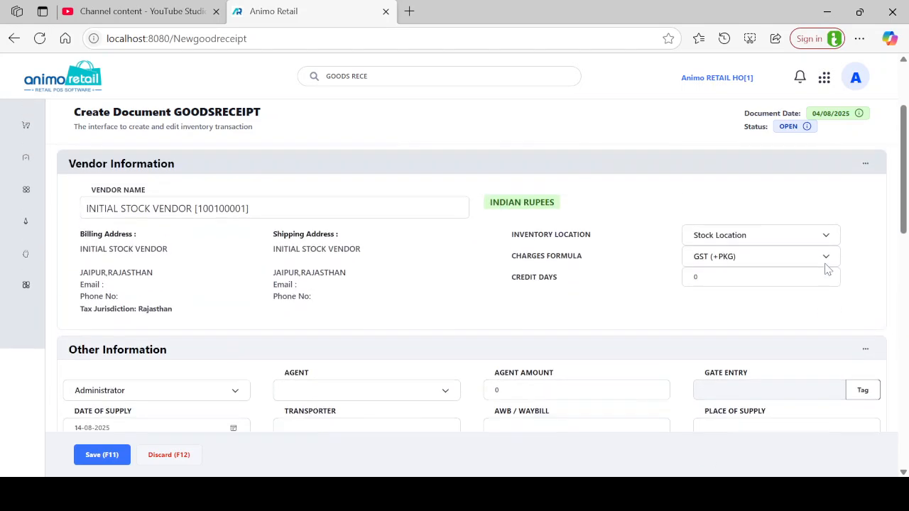
scroll(828, 269, "up", 1)
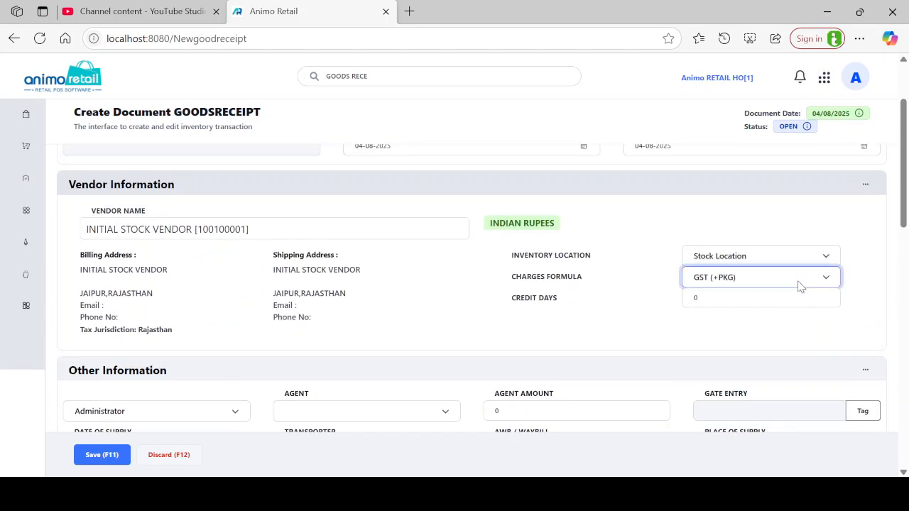
left_click(749, 327)
scroll(759, 313, "down", 2)
scroll(774, 294, "down", 8)
scroll(776, 290, "up", 2)
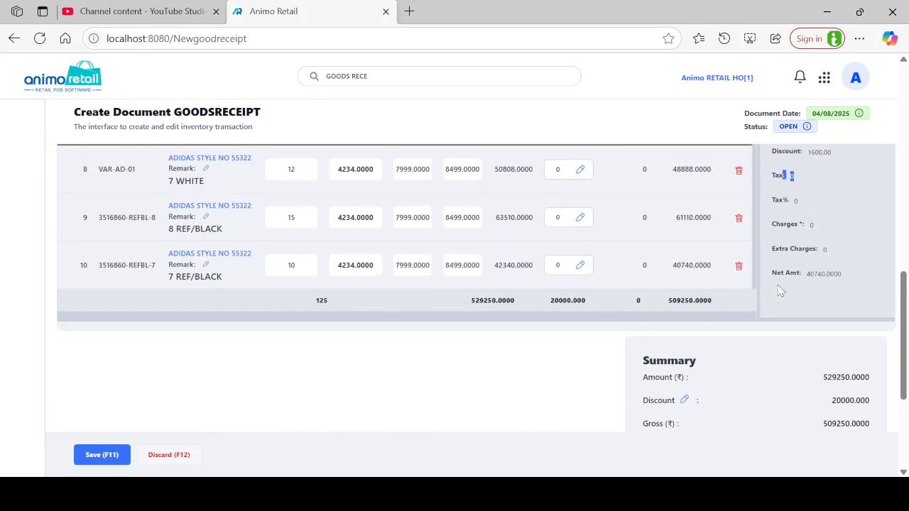
scroll(778, 290, "down", 1)
scroll(778, 289, "up", 6)
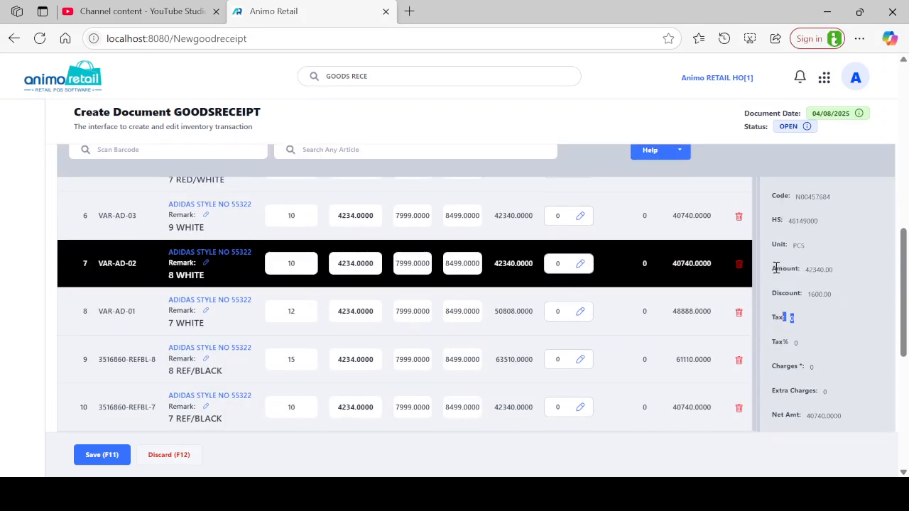
scroll(749, 256, "up", 3)
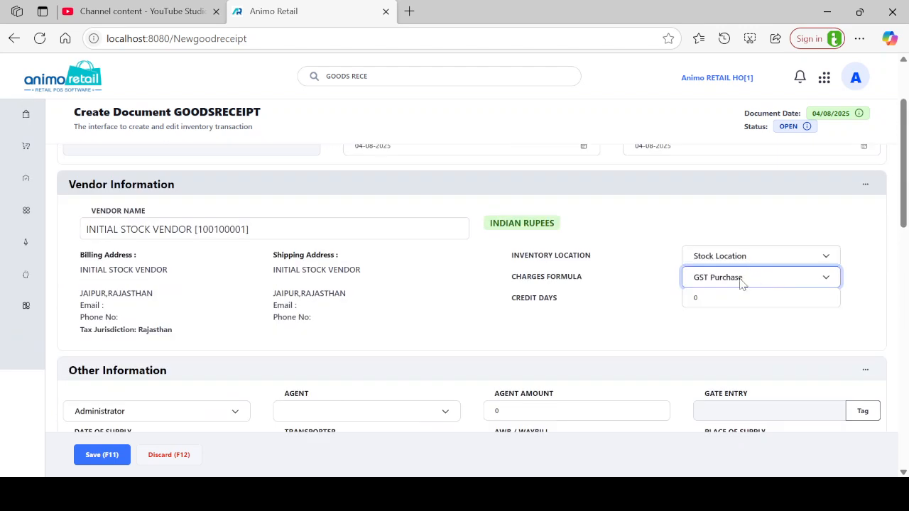
scroll(793, 270, "down", 5)
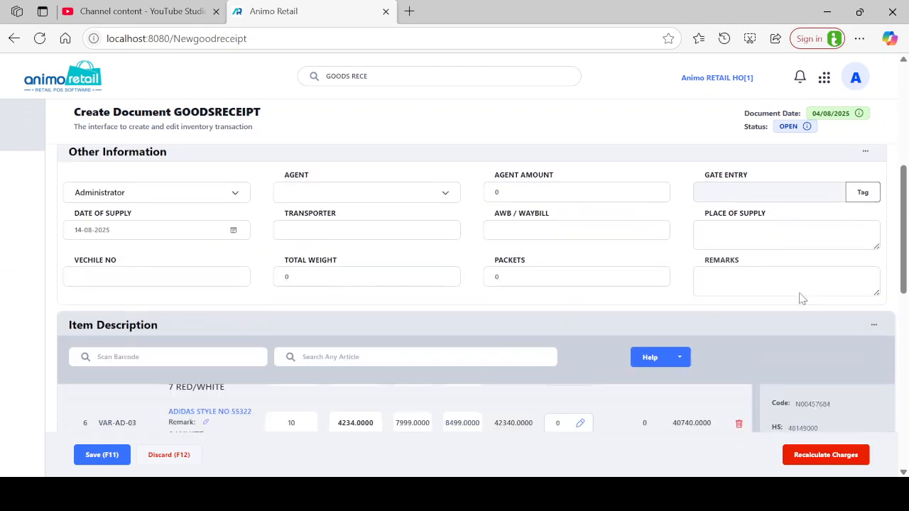
left_click(828, 455)
Examine the item tax details and the document summary, including the Other Charge breakdown per item.
scroll(767, 294, "down", 3)
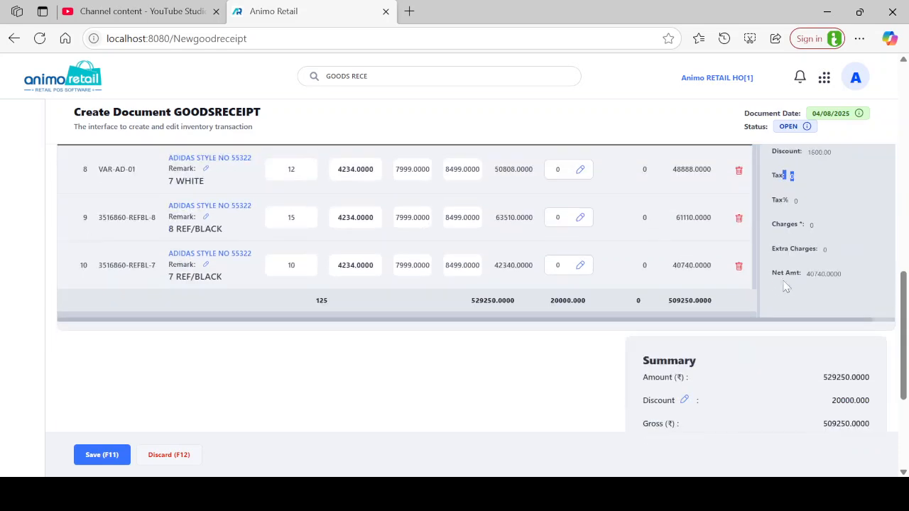
left_click(827, 216)
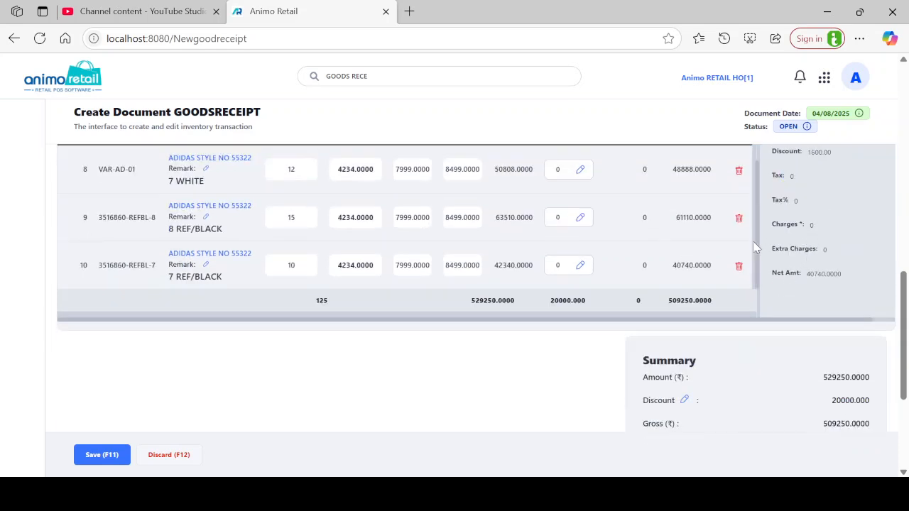
scroll(783, 213, "down", 1)
scroll(710, 220, "down", 1)
scroll(712, 224, "down", 2)
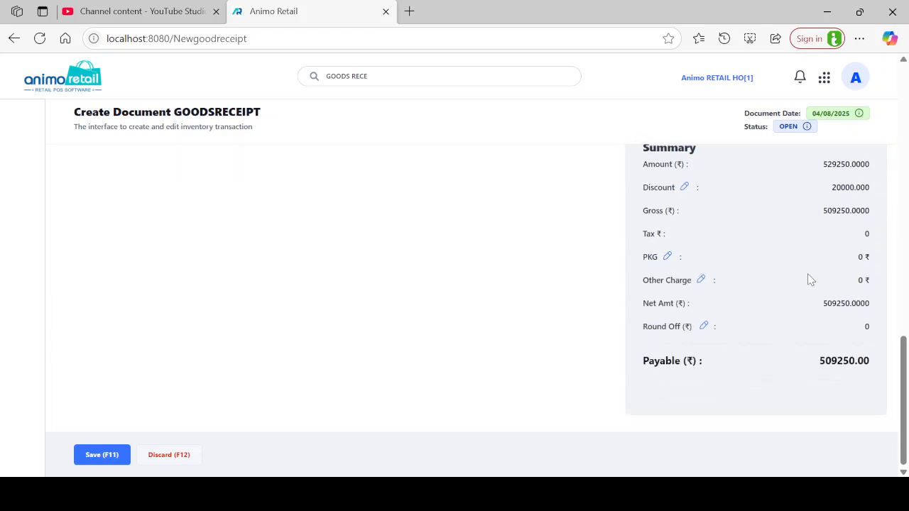
scroll(746, 308, "up", 1)
scroll(717, 284, "down", 1)
left_click(701, 281)
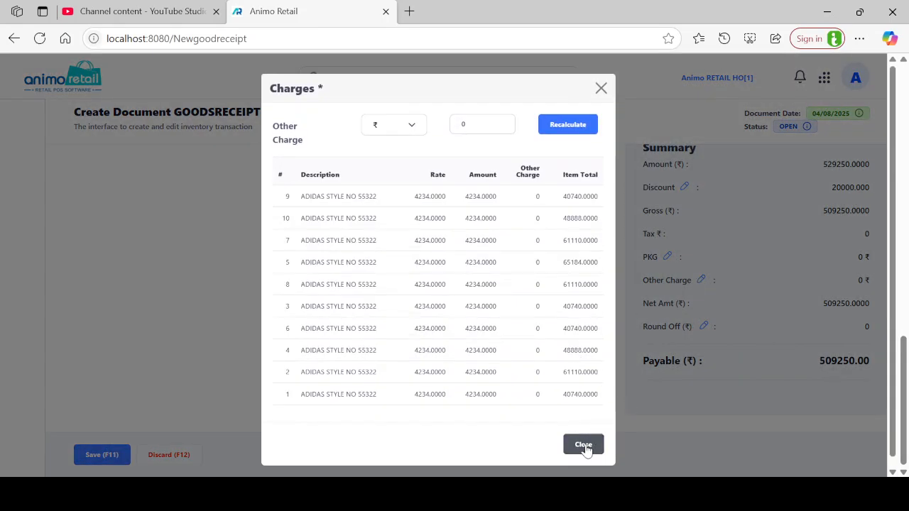
left_click(583, 445)
Save the goods receipt and acknowledge the save message.
left_click(83, 456)
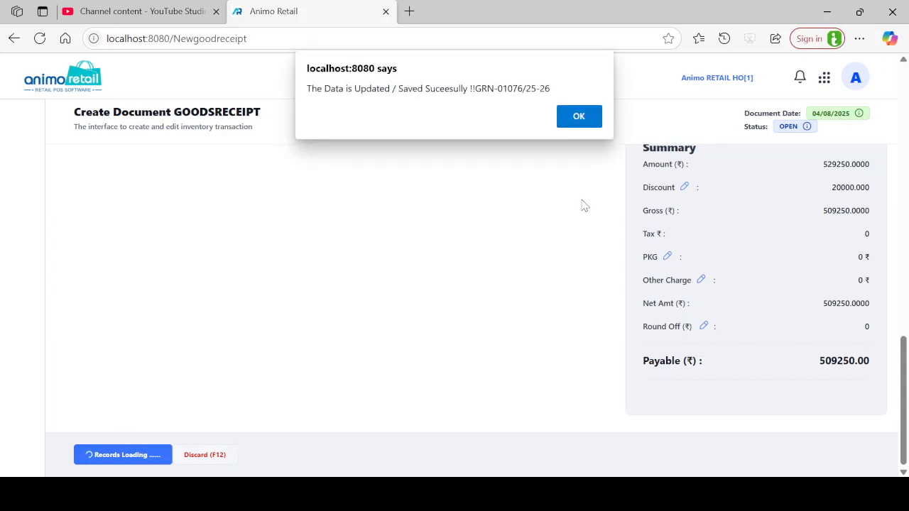
left_click(590, 115)
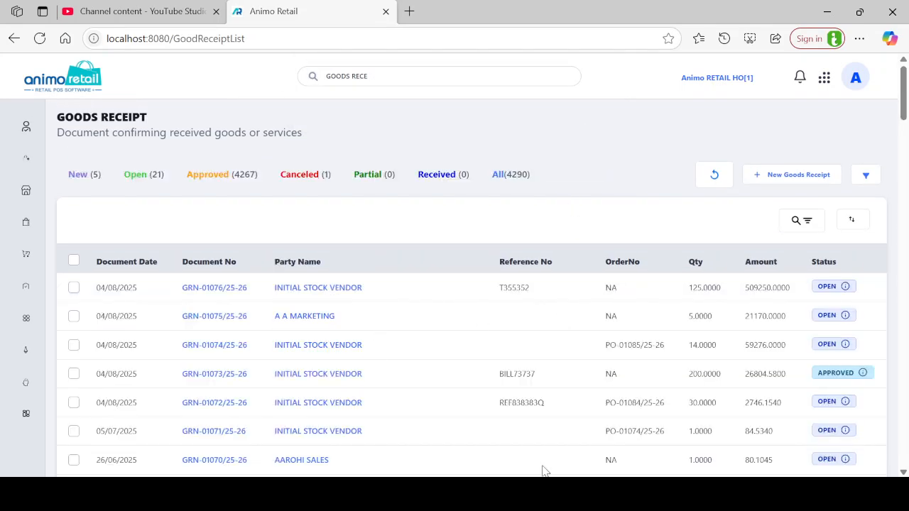